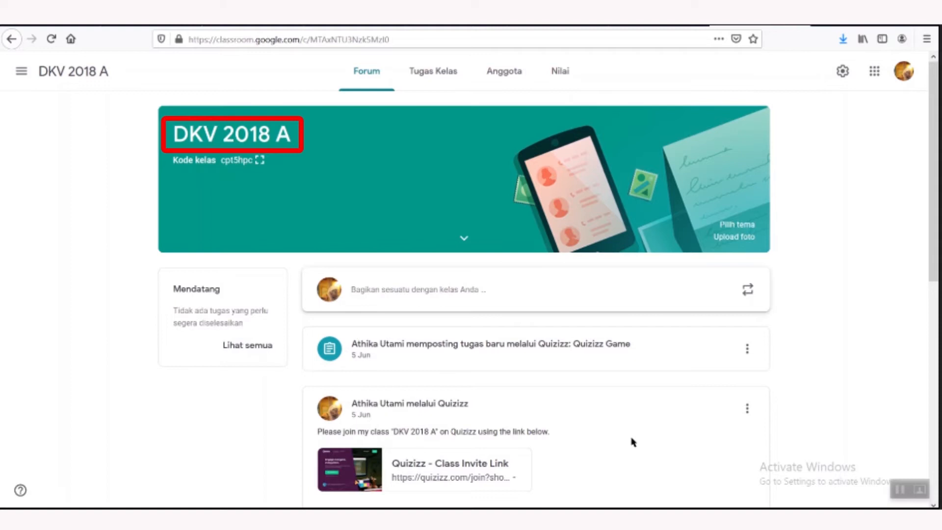
From the Classwork tab, open the DKV 2018 A class calendar in Google Calendar.
click(439, 81)
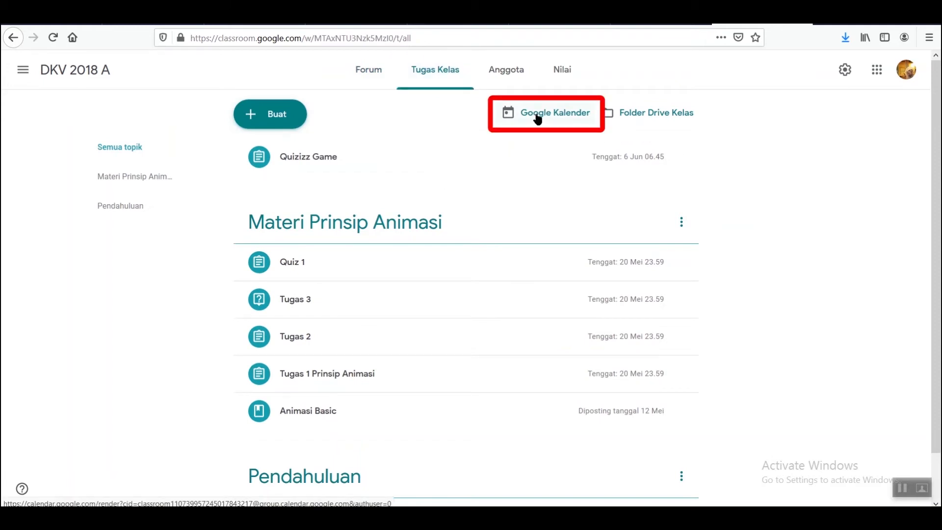
click(579, 121)
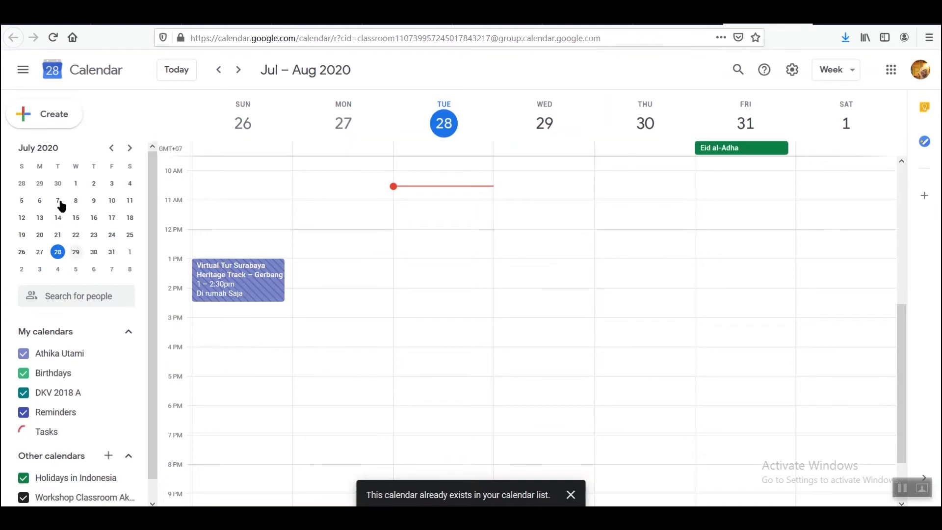
Use the mini calendar to show Tuesday 28 July 2020 in Day view.
click(130, 149)
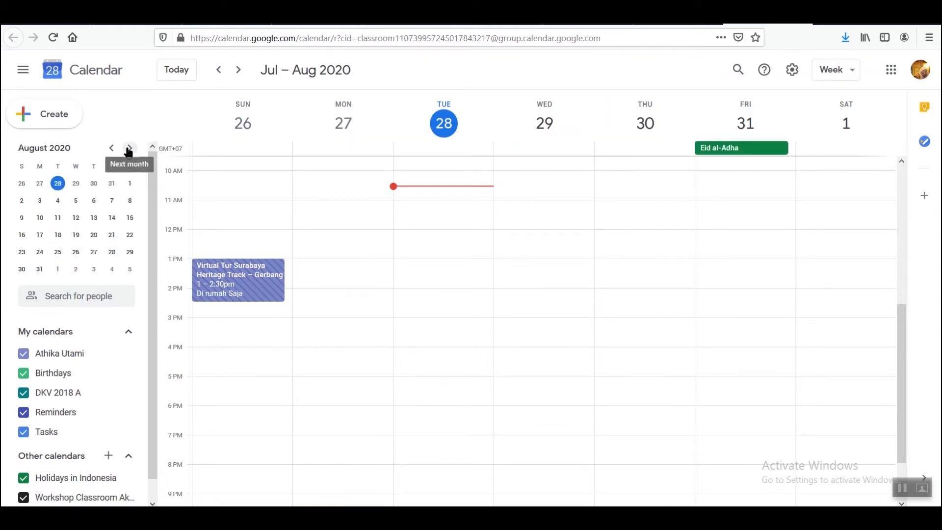
click(129, 148)
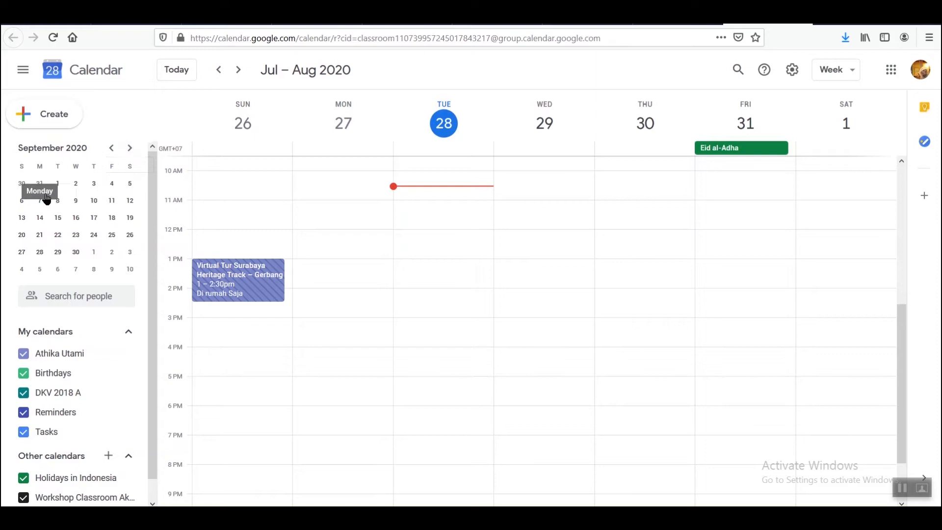
click(112, 149)
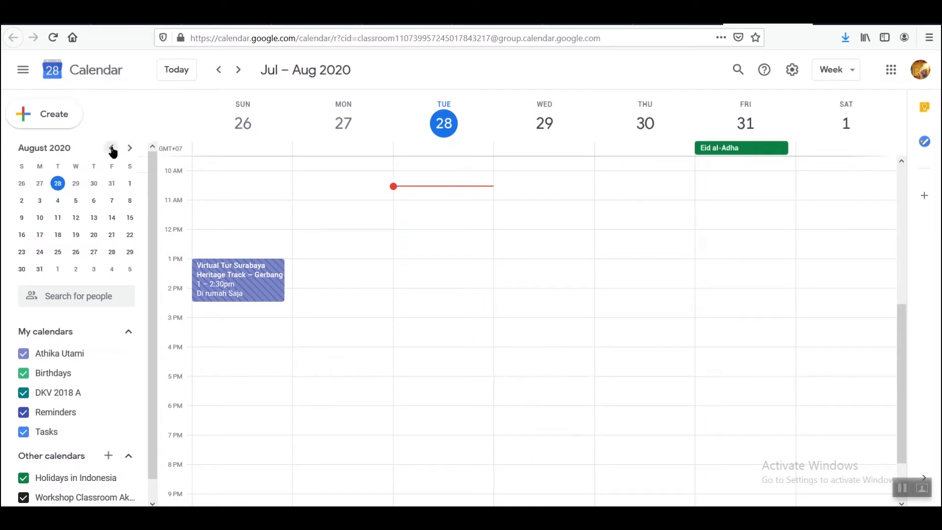
click(112, 150)
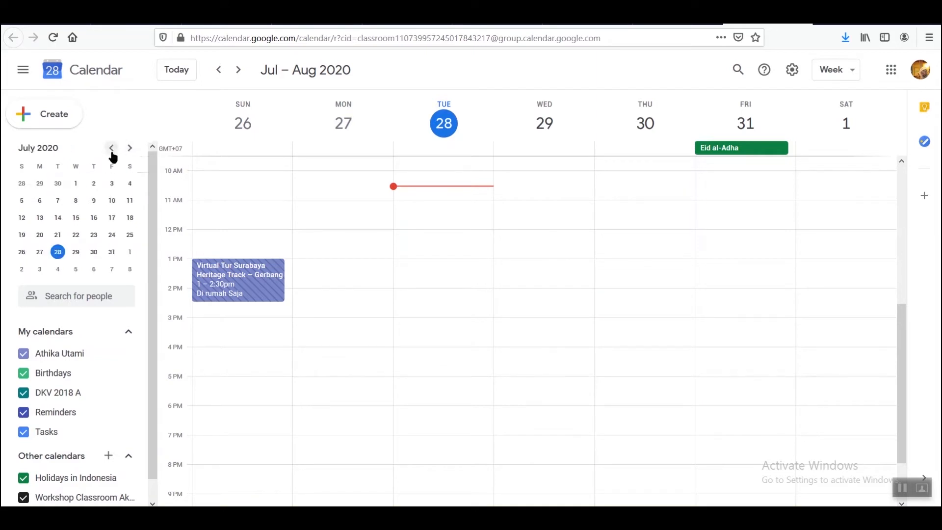
click(58, 252)
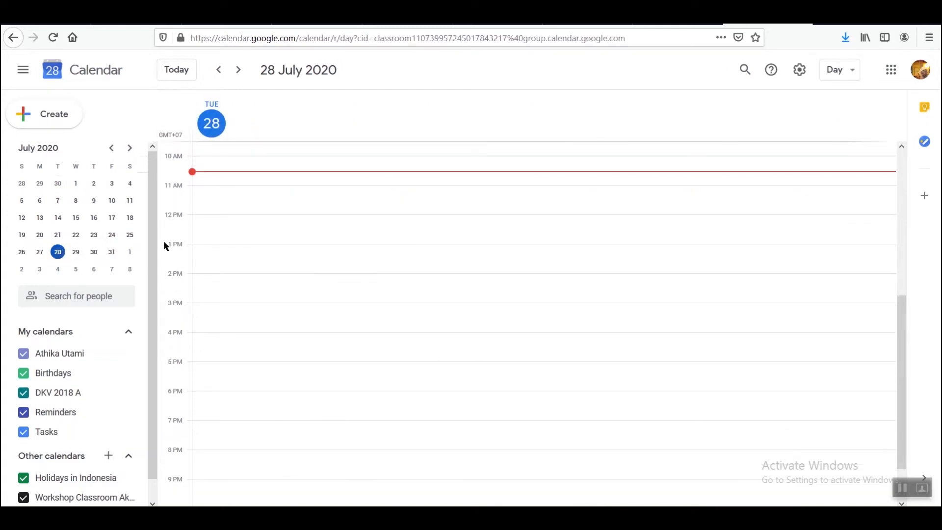
Draft a 'Kelas Perkenalan' event on 28 July from 11:00am to 12:00pm.
click(199, 189)
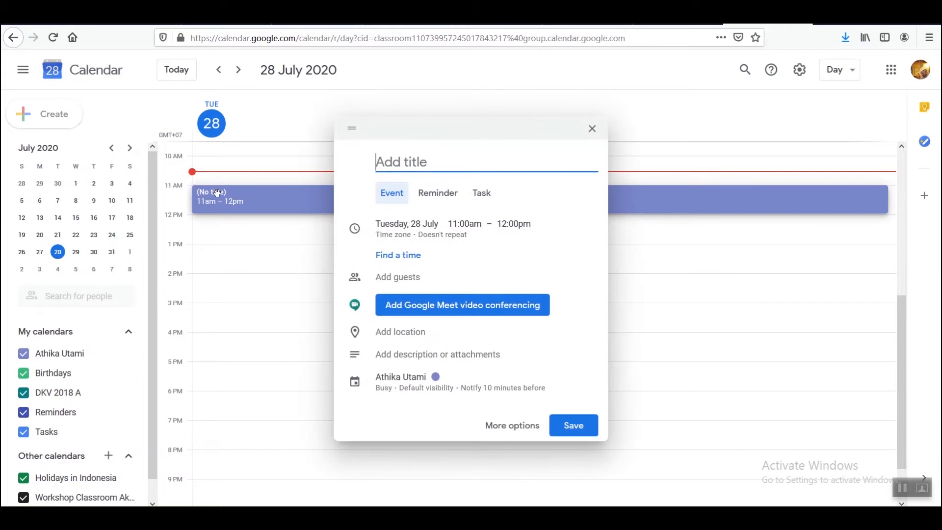
text(Kelas)
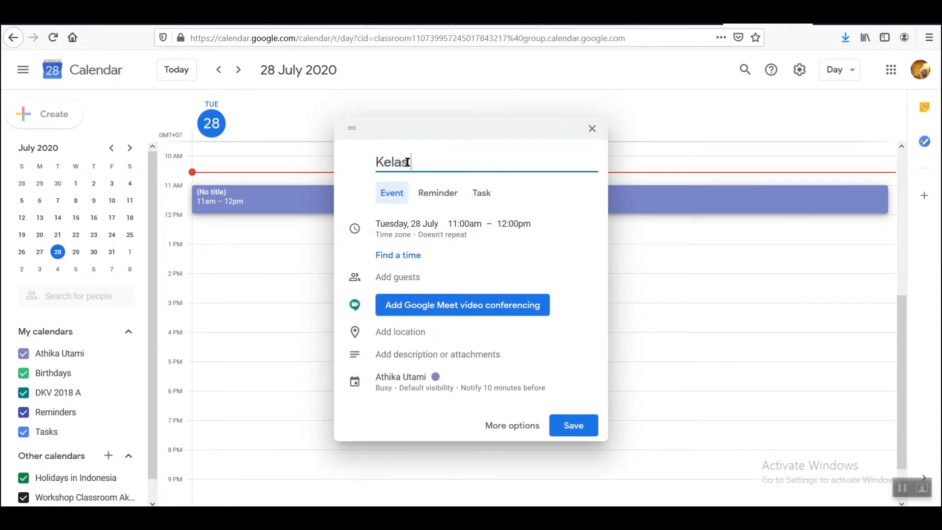
text( Perkenalan)
click(399, 223)
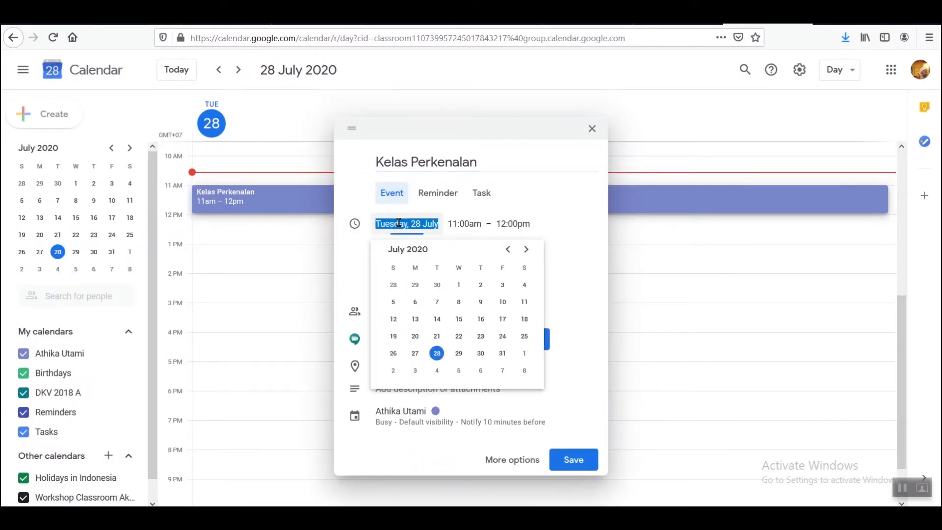
click(436, 353)
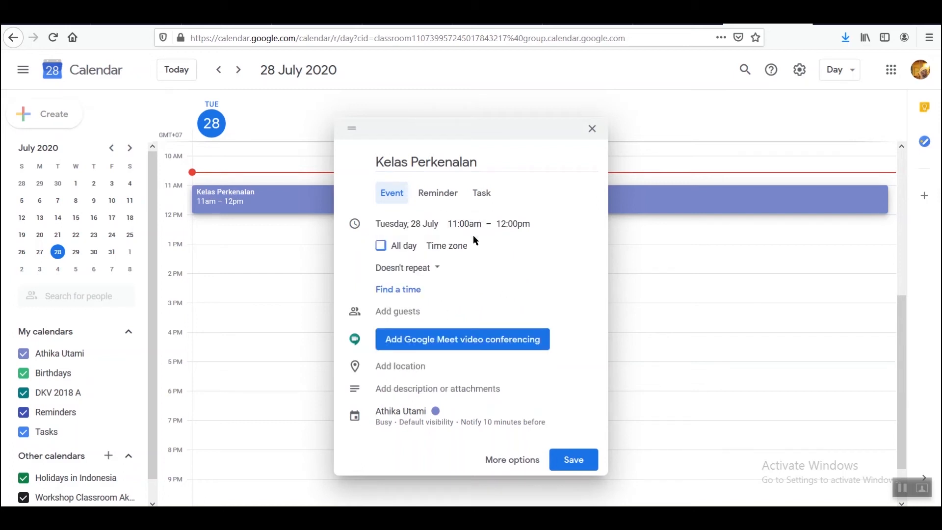
click(381, 246)
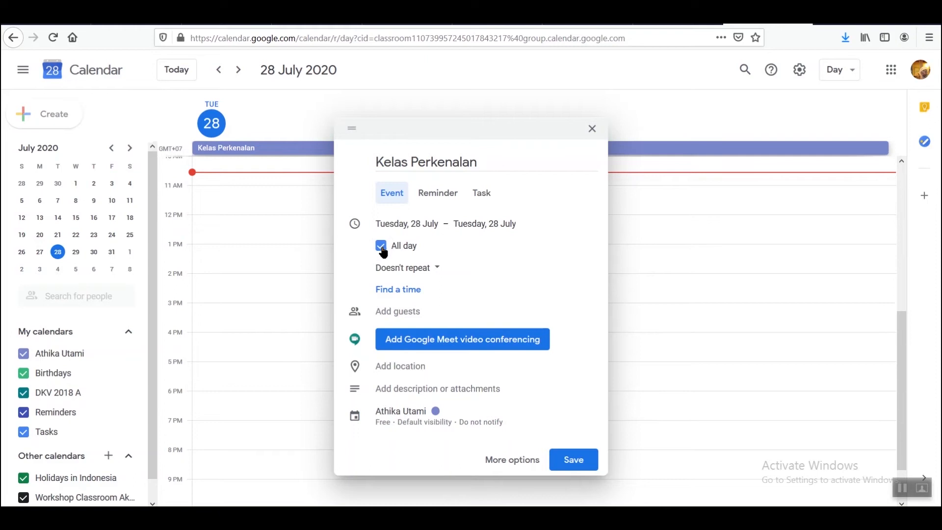
click(381, 245)
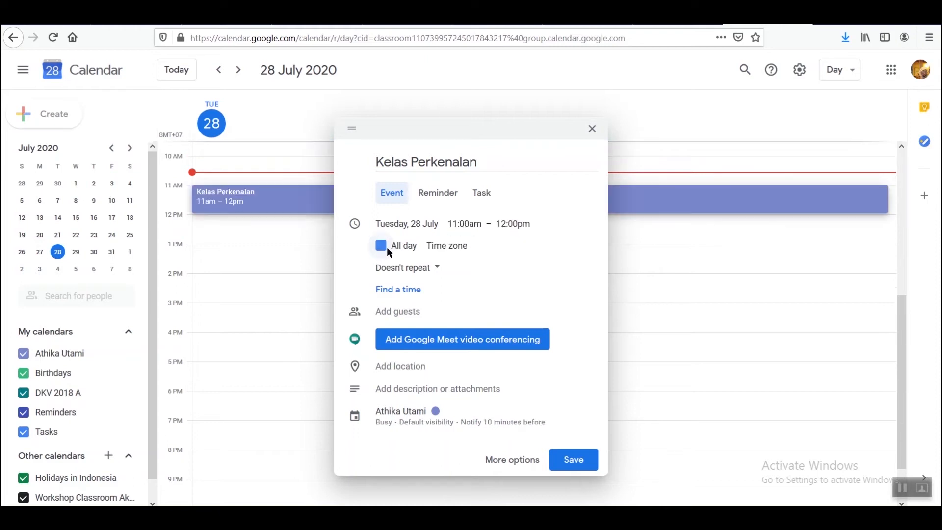
Set the event's time zone to (GMT+07:00) Western Indonesia Time - Jakarta.
click(435, 247)
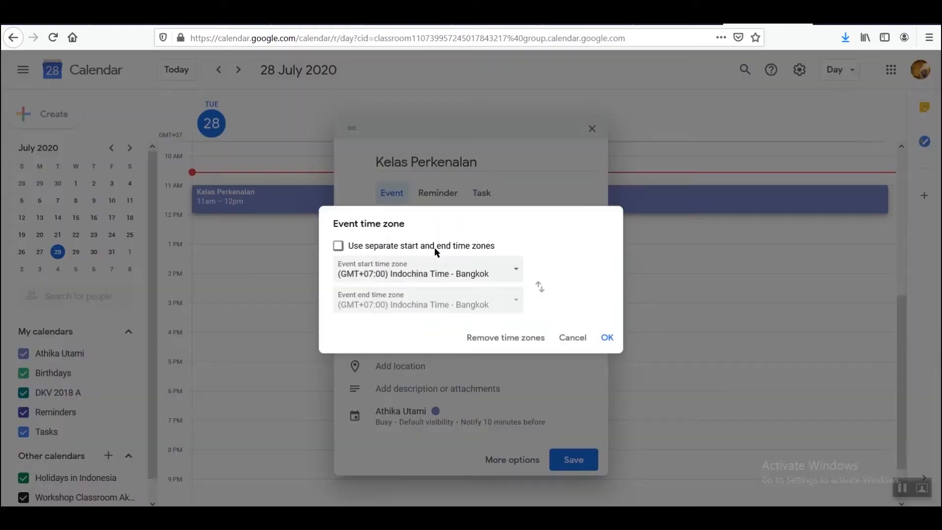
click(515, 275)
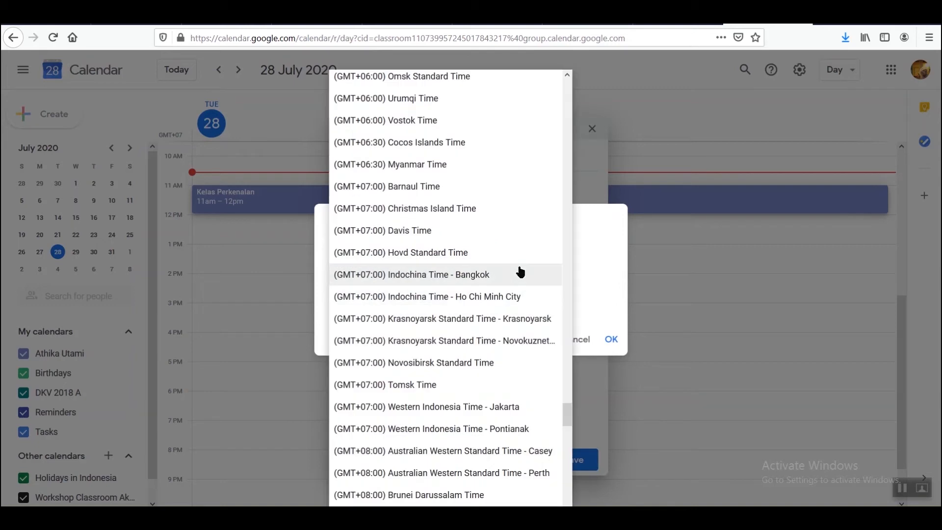
click(506, 412)
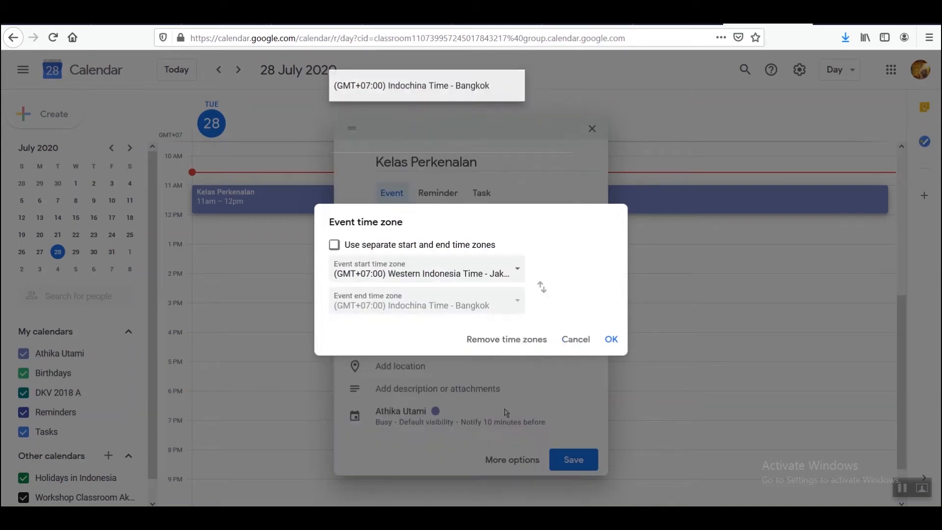
click(614, 341)
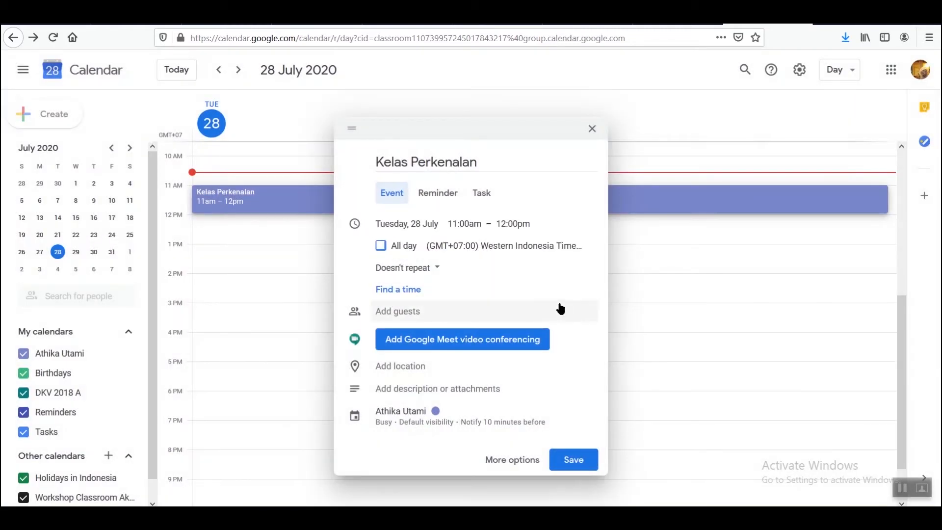
Keep the event set to Doesn't repeat and open its full details page.
click(436, 269)
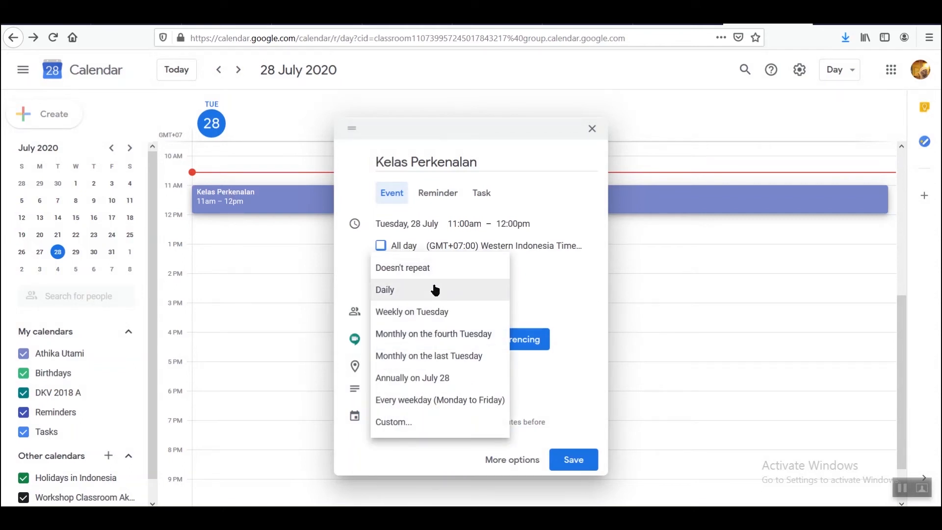
click(432, 288)
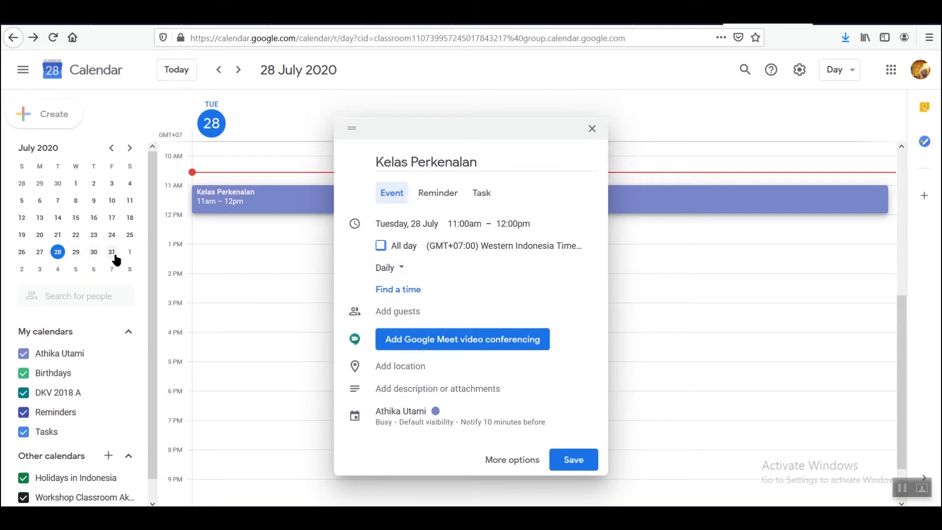
click(404, 276)
click(404, 250)
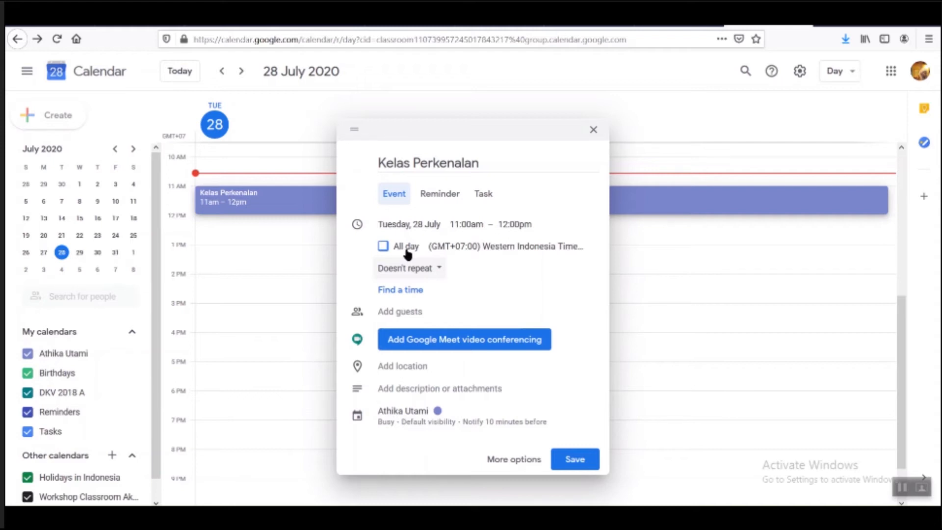
click(407, 291)
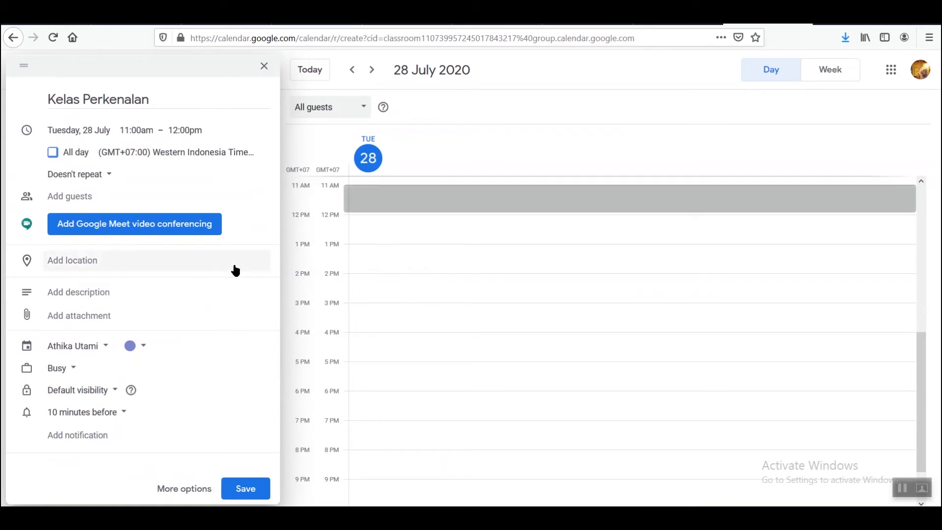
Keep the event on the current calendar and set its colour to Tomato red.
click(48, 197)
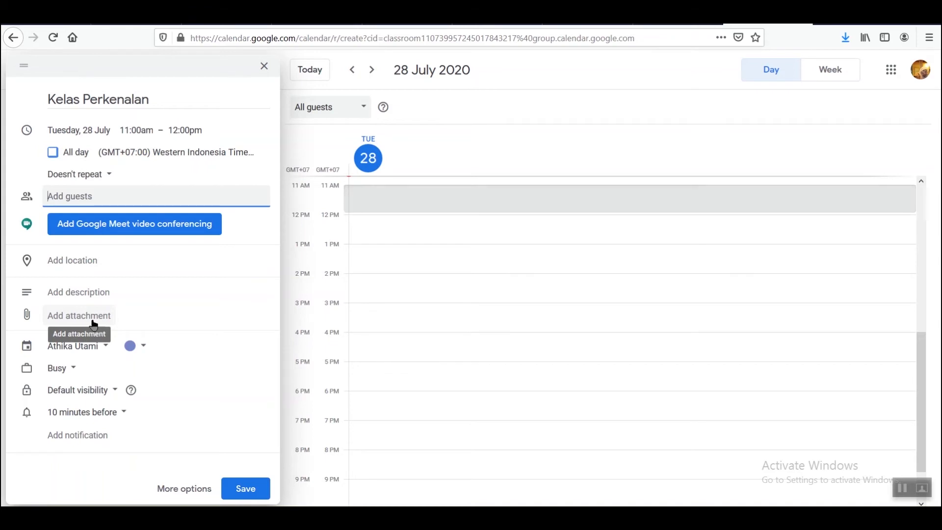
click(105, 358)
click(104, 356)
click(143, 350)
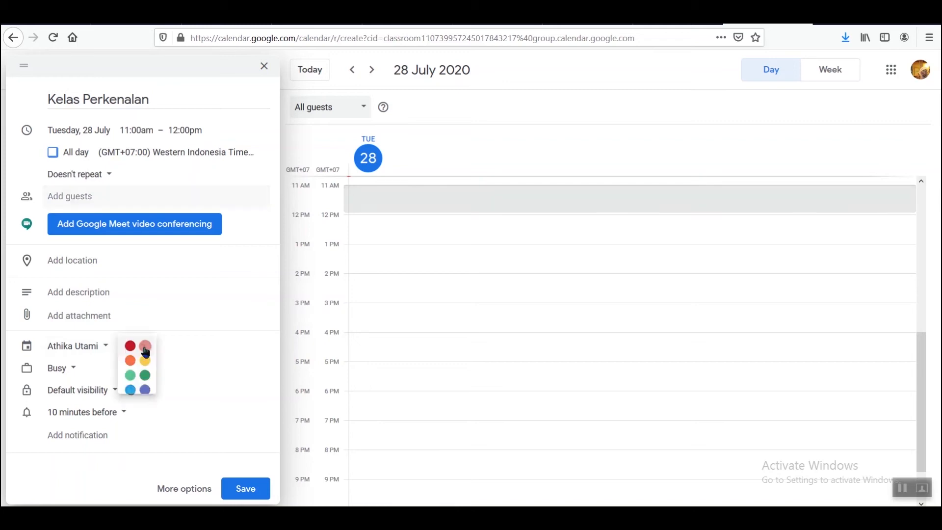
click(130, 347)
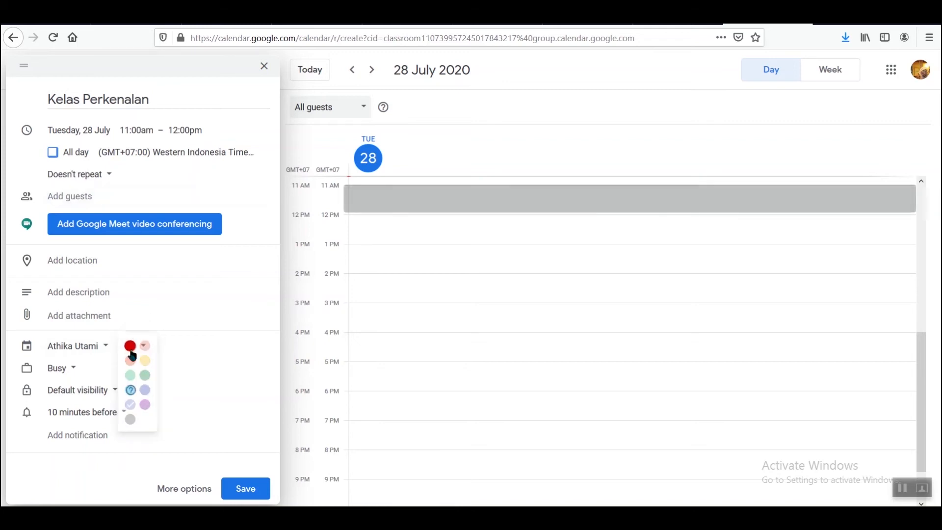
Keep the event marked Busy with Default visibility.
click(75, 372)
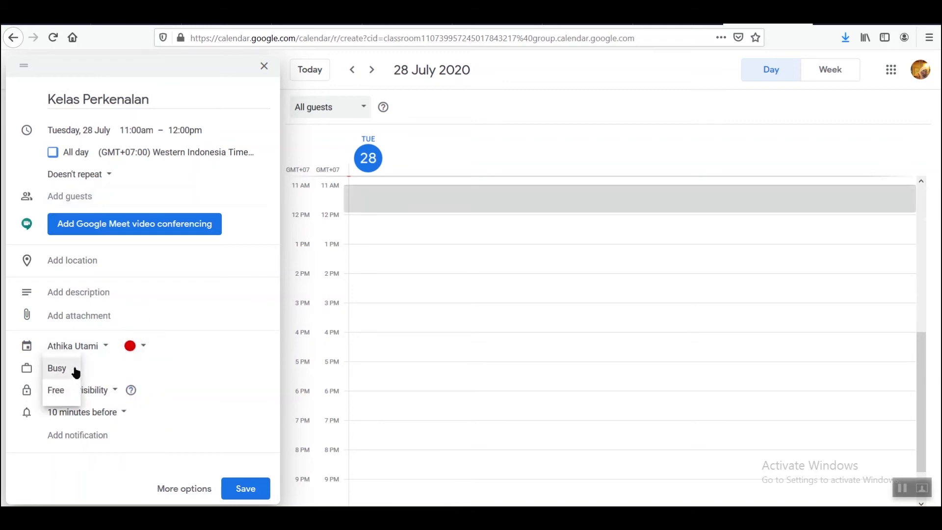
click(75, 372)
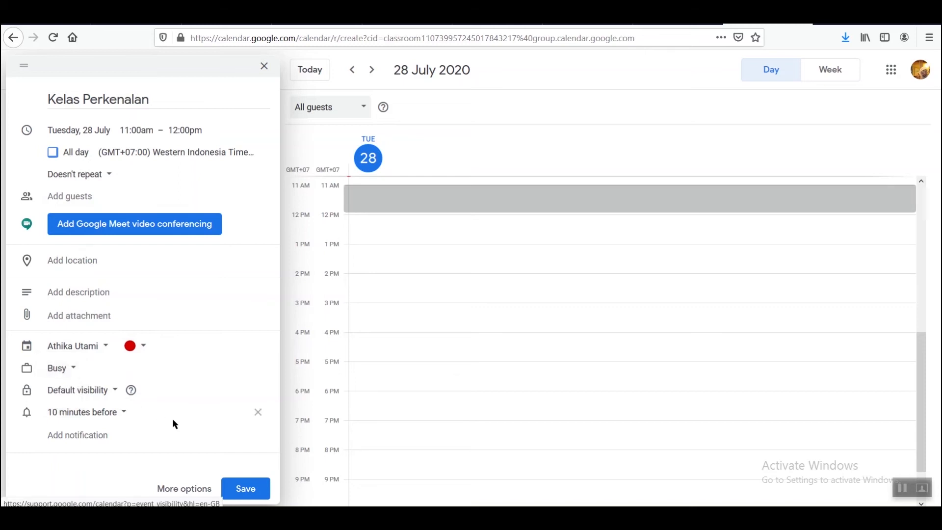
click(116, 395)
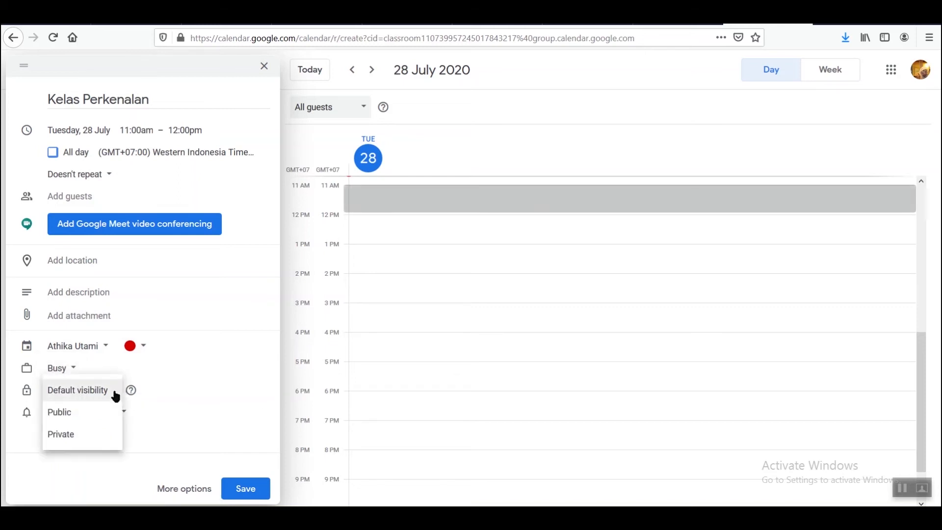
click(115, 395)
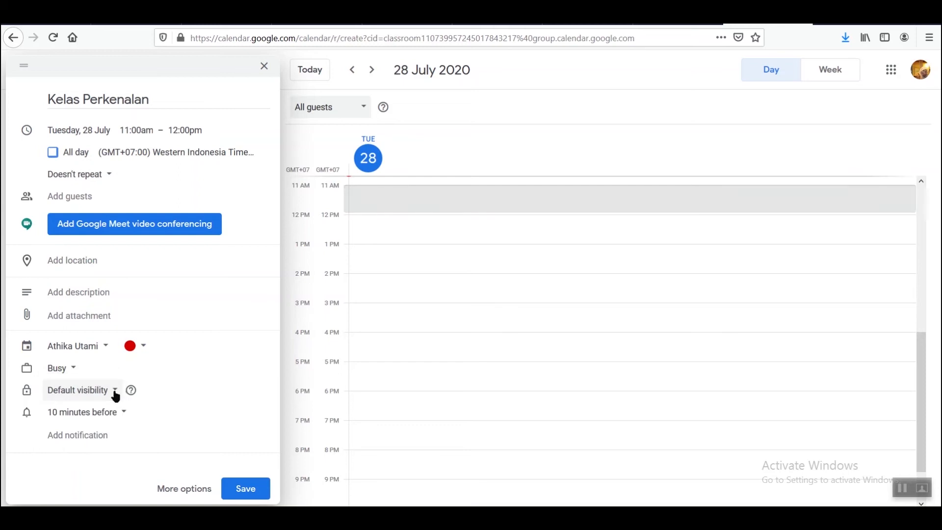
mouse_move(130, 393)
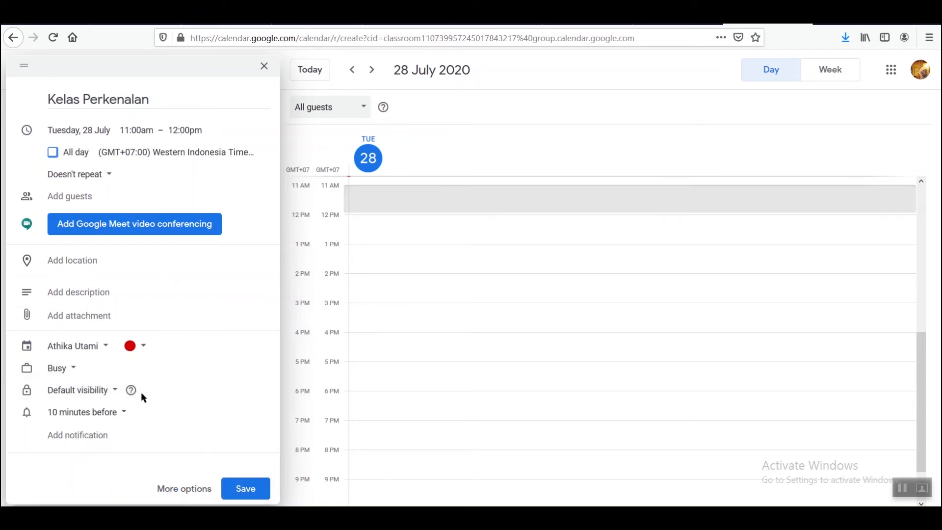
Keep a single notification 10 minutes before the event.
click(128, 416)
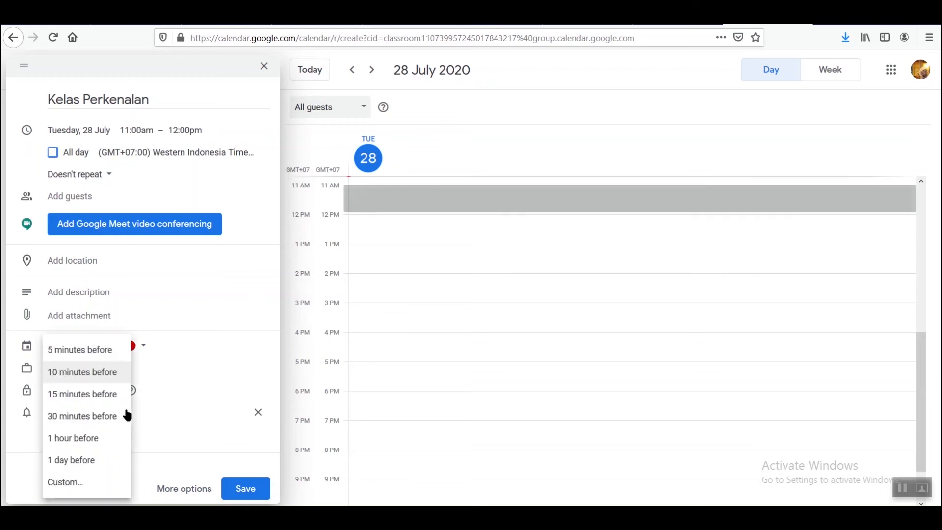
click(154, 410)
click(94, 440)
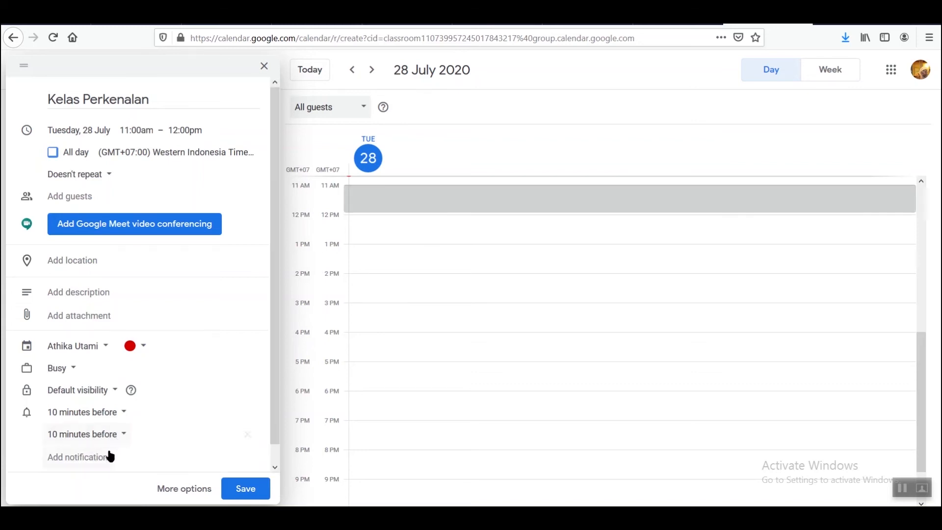
click(248, 436)
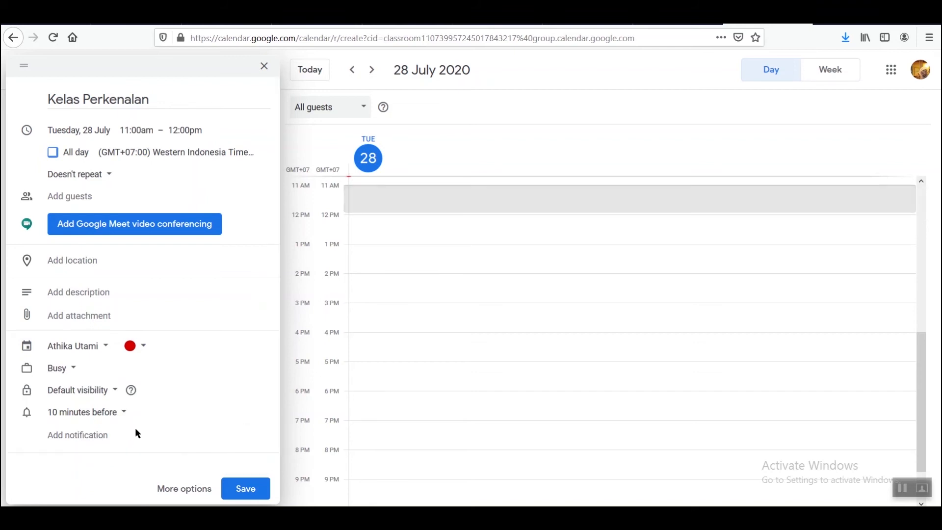
Add Google Meet conferencing, copy the meeting link, and save the event.
click(102, 227)
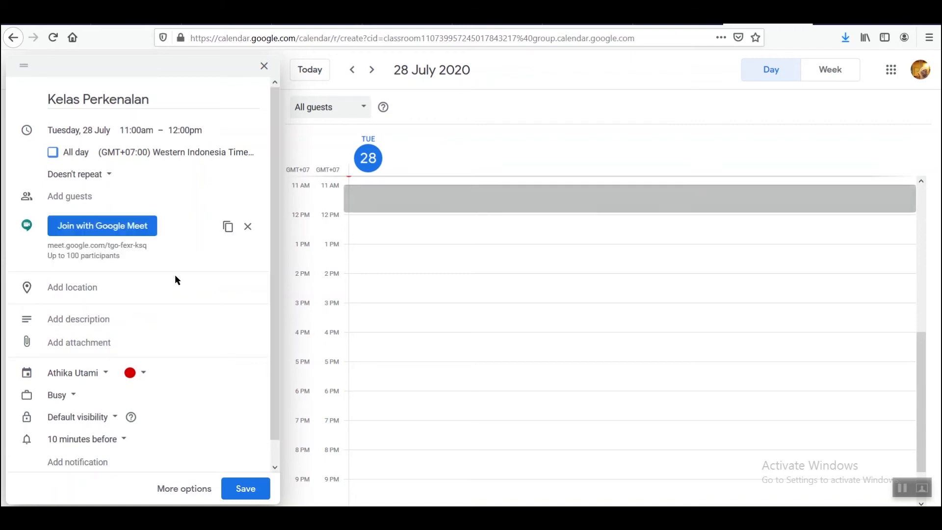
drag(69, 254, 146, 265)
click(145, 265)
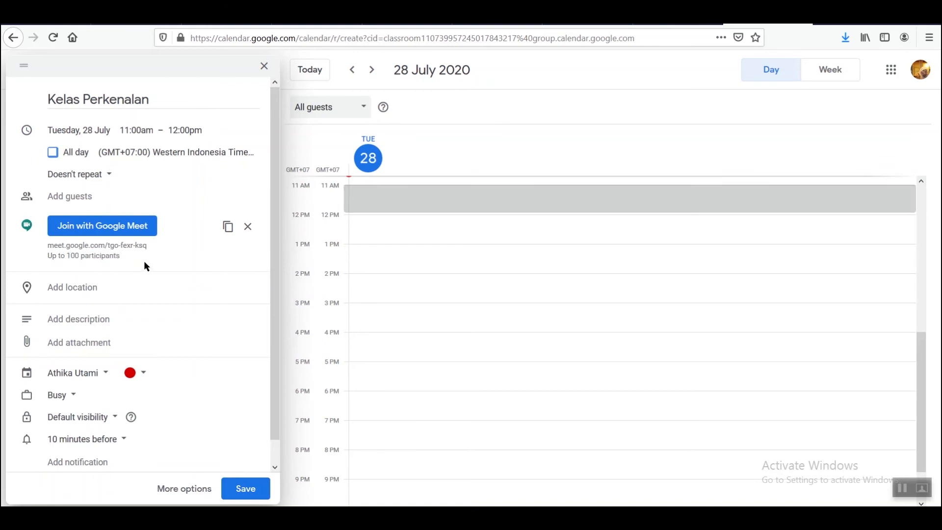
click(229, 228)
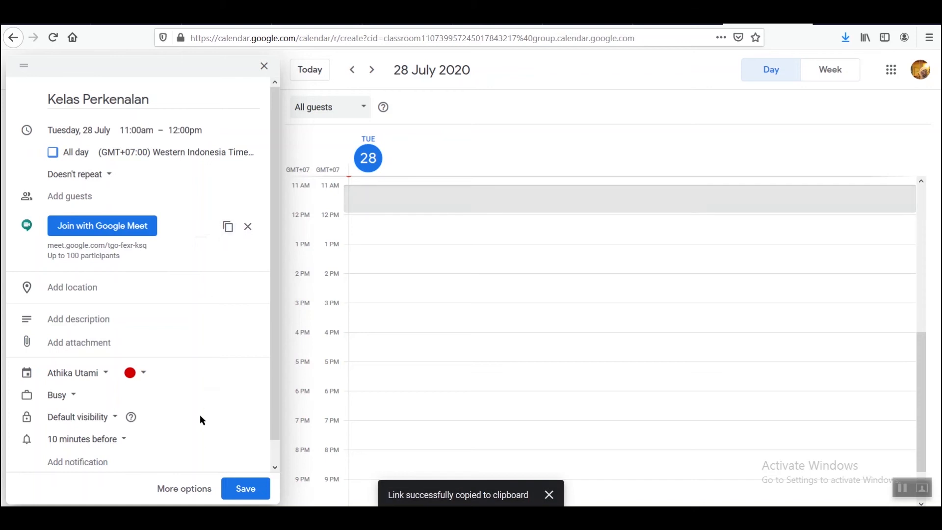
click(234, 488)
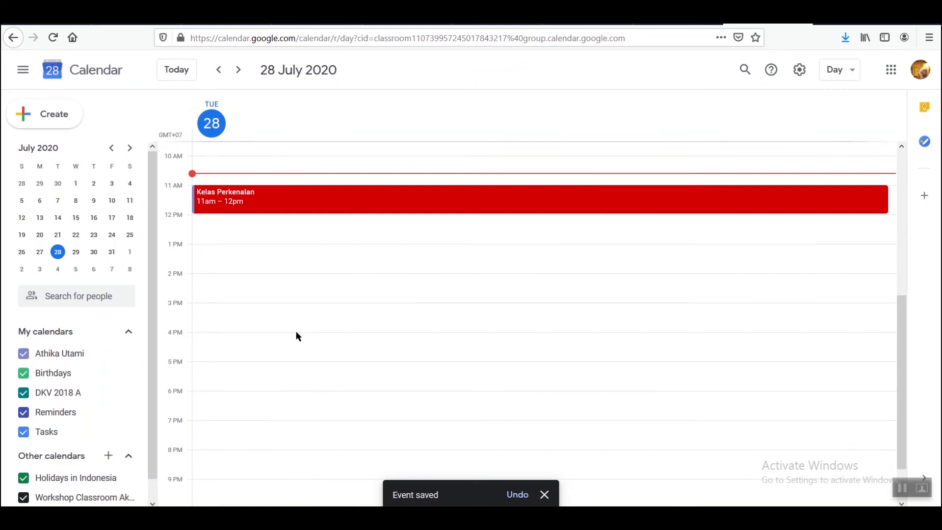
Copy the Meet link from the saved Kelas Perkenalan event's popup, then close it.
click(260, 201)
click(258, 198)
click(259, 197)
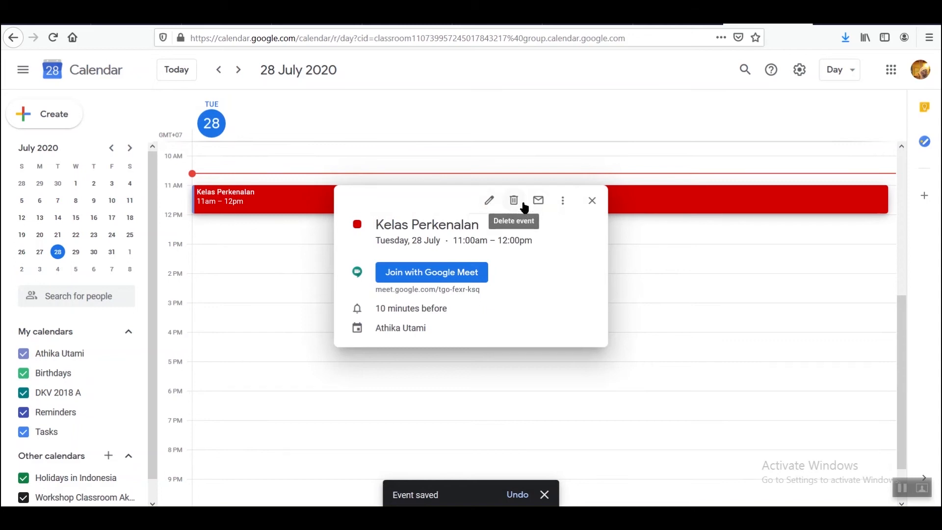
click(560, 202)
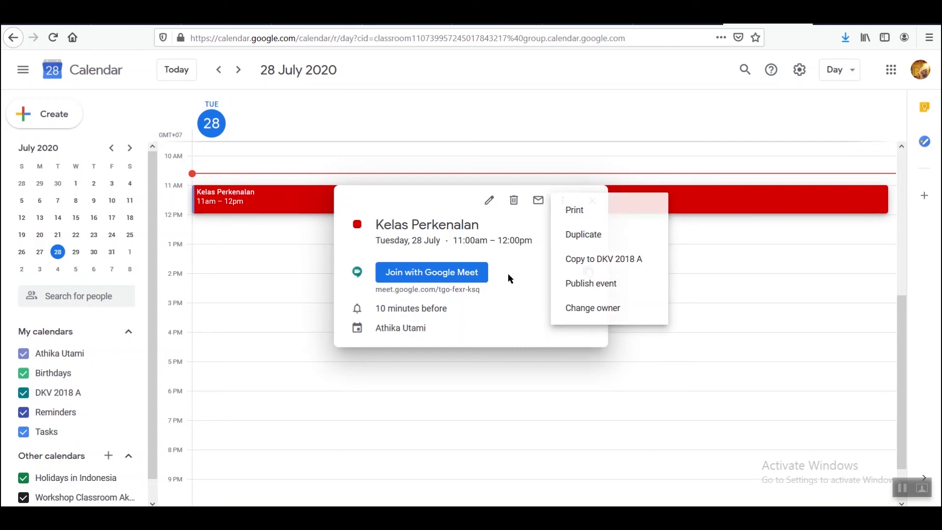
click(509, 274)
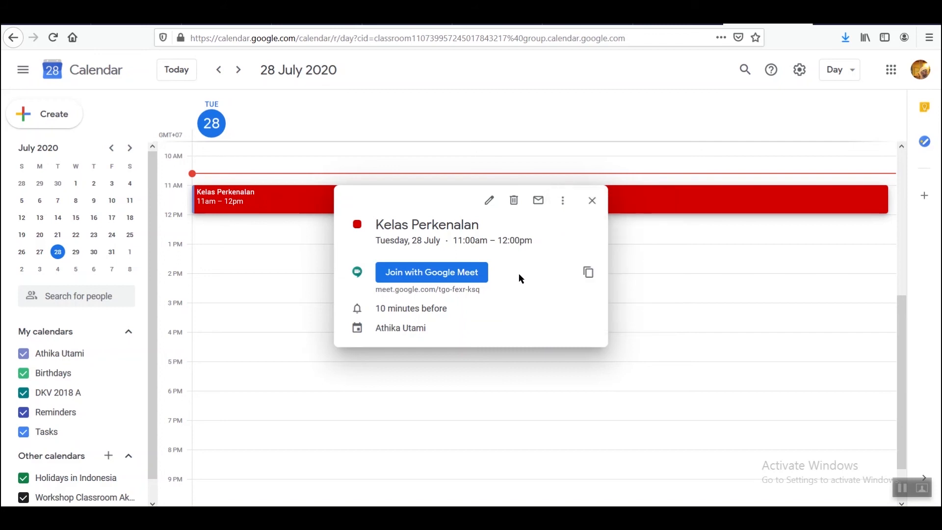
click(592, 274)
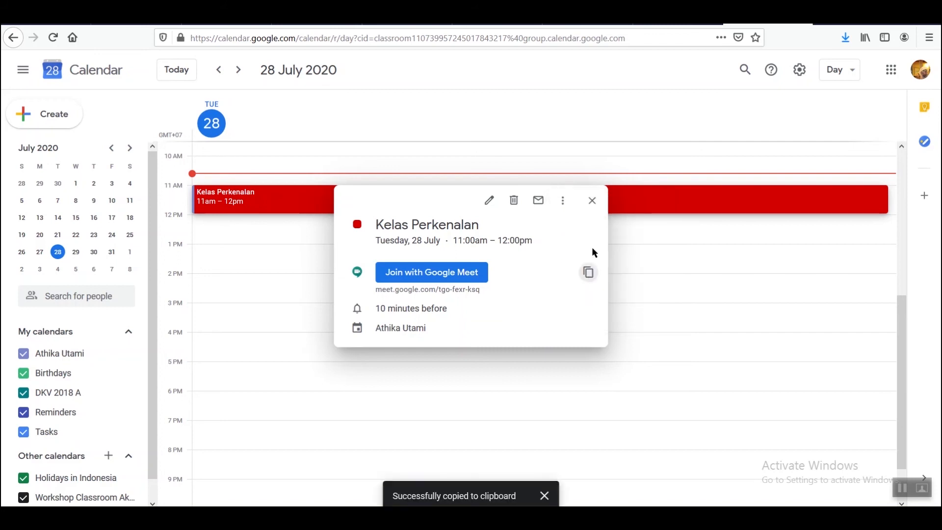
click(593, 202)
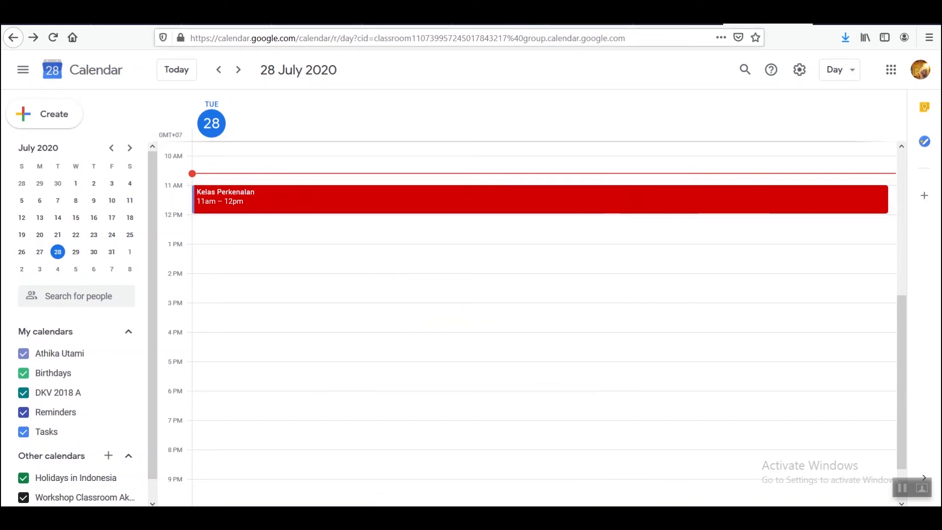
Create a 'Join Kelas Perkenalan' assignment in DKV 2018 A with the pasted Meet link attached.
click(672, 18)
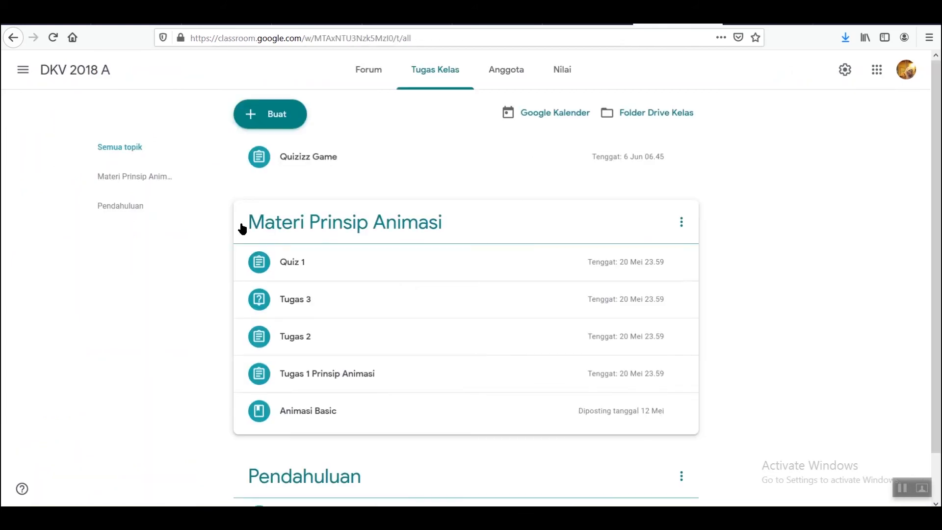
click(252, 114)
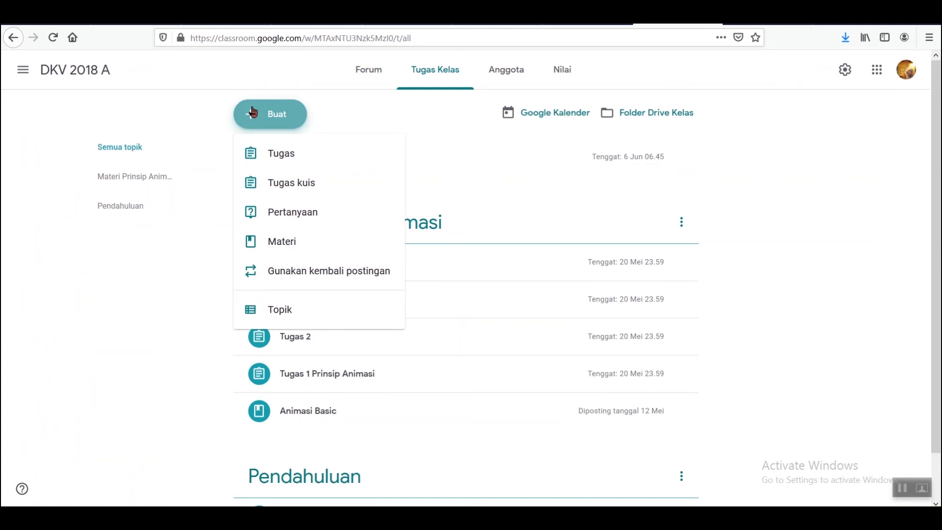
click(276, 156)
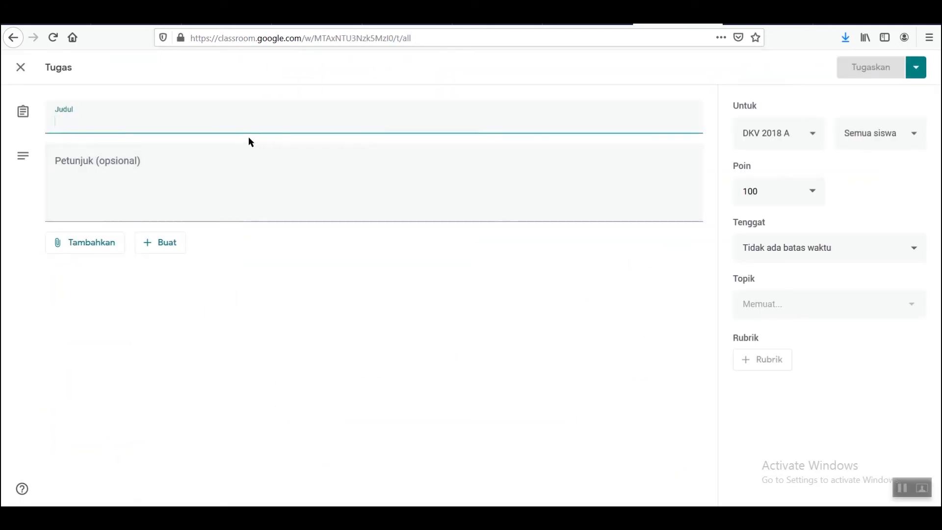
text(Join Kelas Perkenalan)
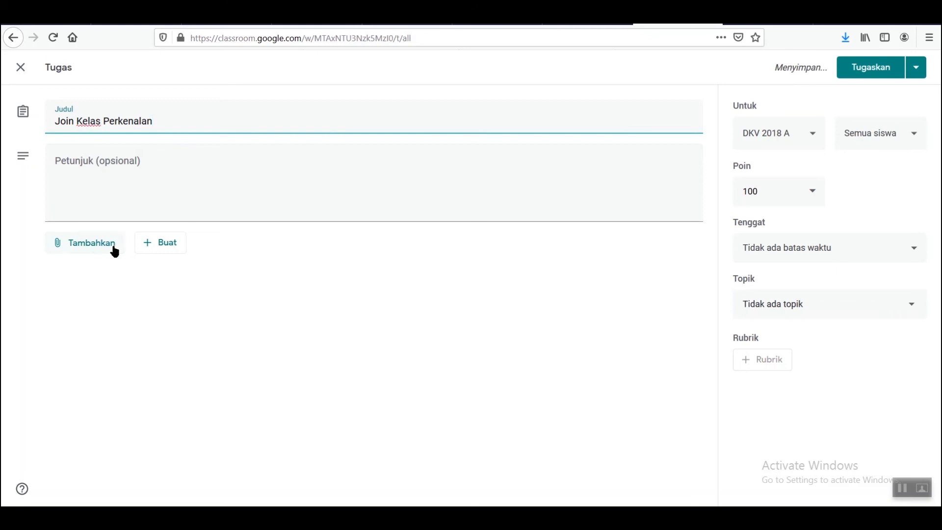
click(115, 252)
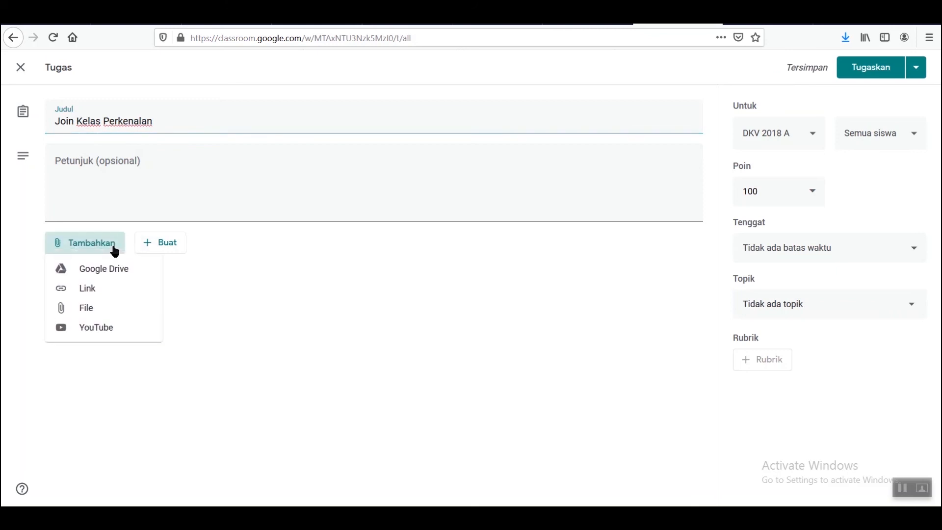
click(89, 290)
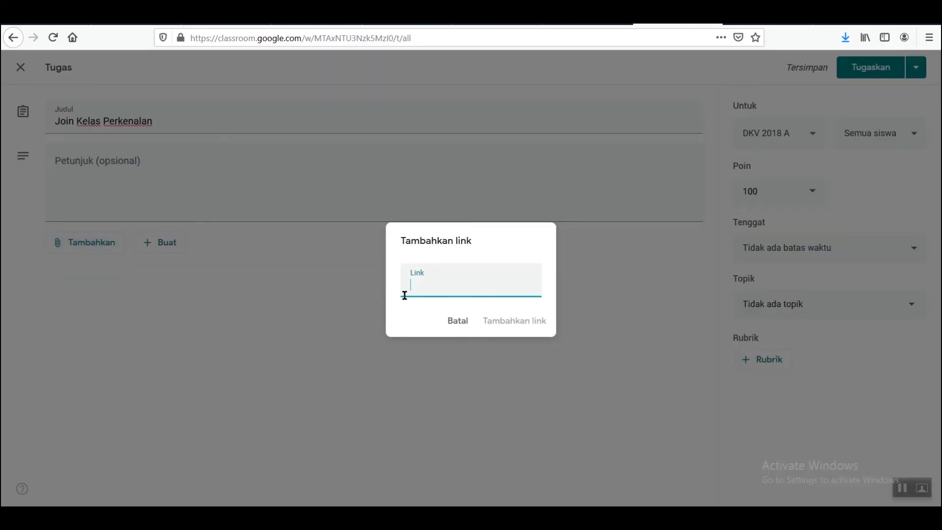
key(ctrl+v)
click(504, 321)
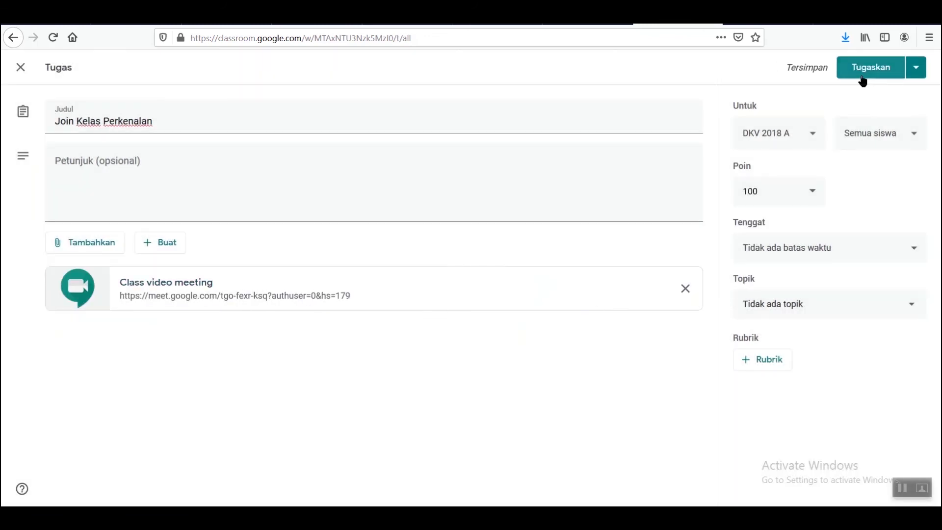
Make the assignment ungraded (Tidak dinilai), assign it, and expand the post to verify.
click(817, 201)
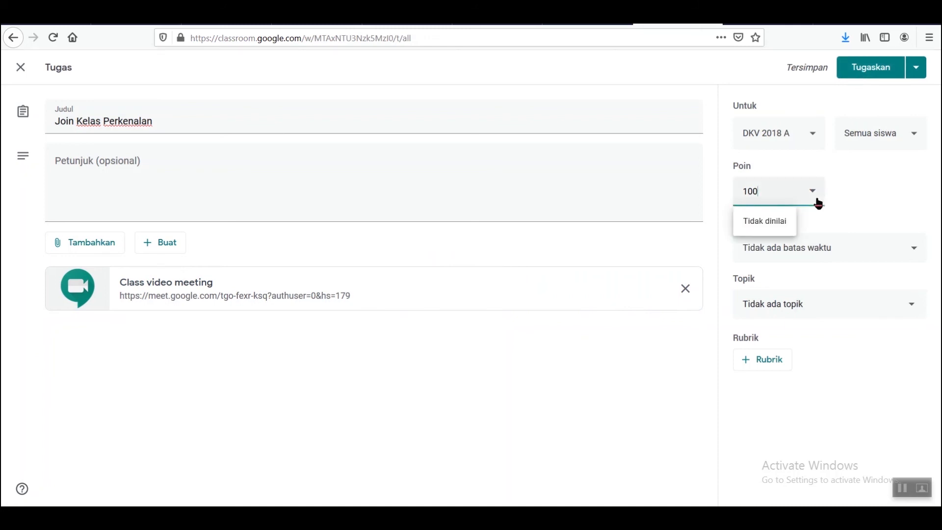
click(760, 223)
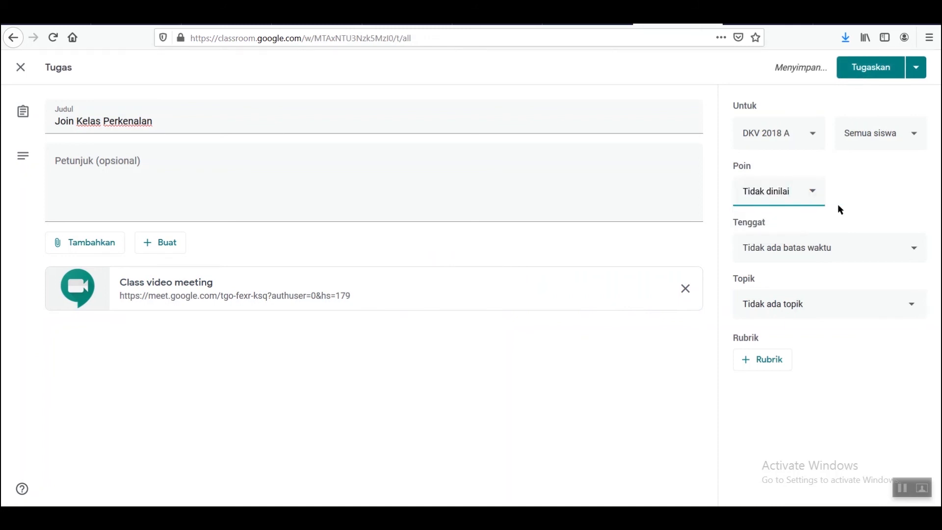
click(870, 76)
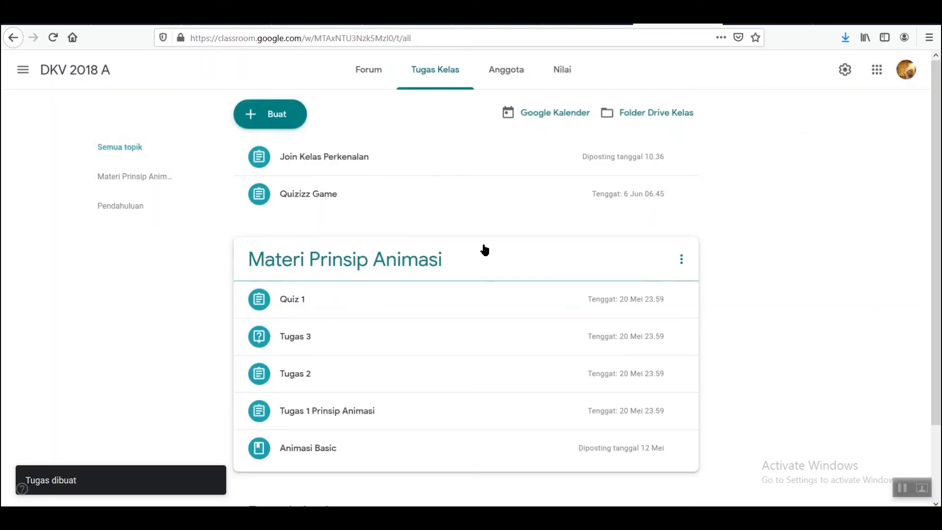
click(374, 158)
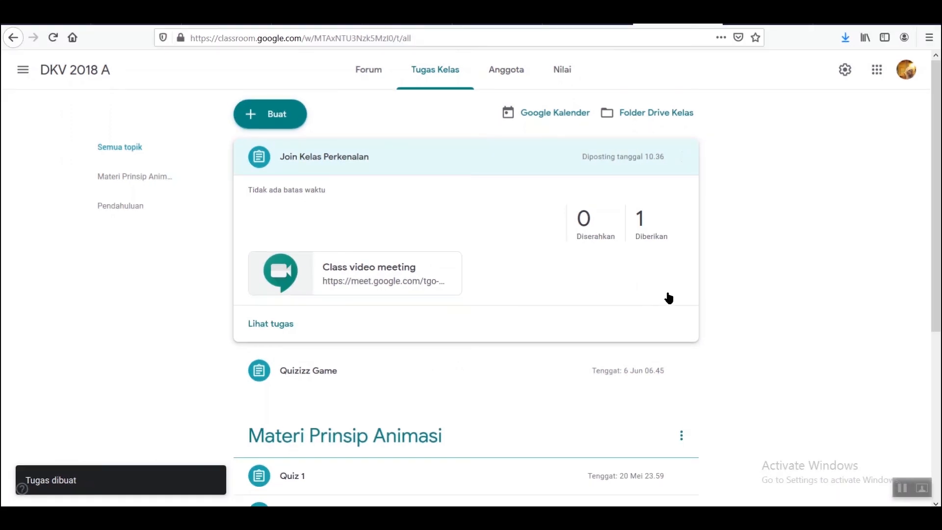
Create a 'Join Kelas Perkenalan' material with the pasted Meet link attached.
click(268, 124)
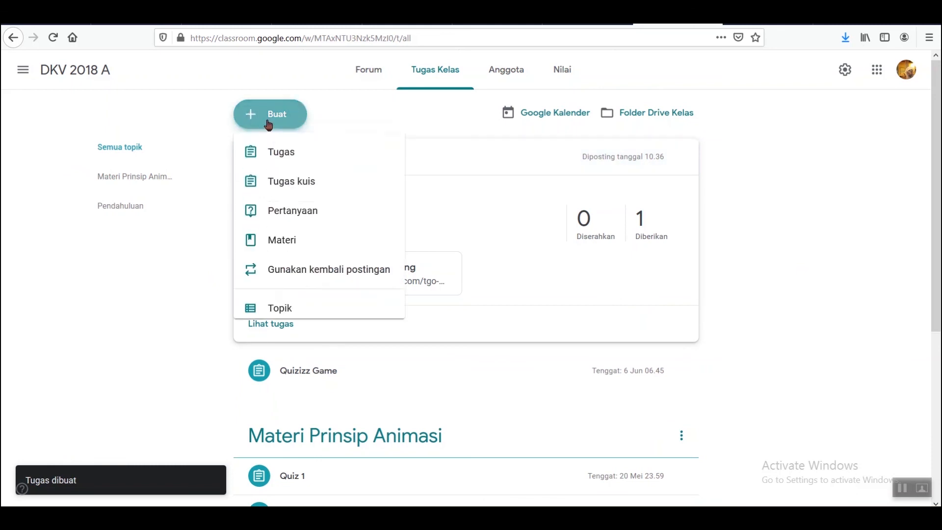
click(279, 241)
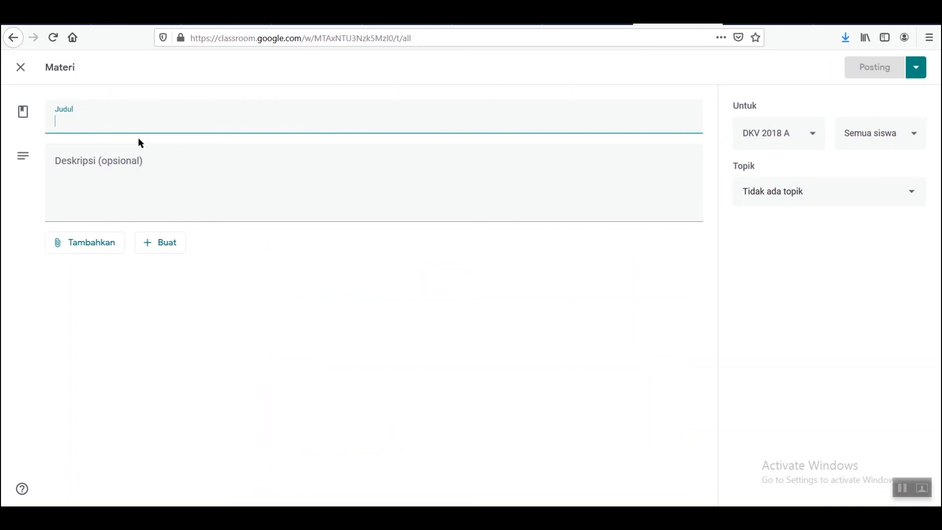
text(Ke)
key(BackSpace)
key(BackSpace)
text(Jo)
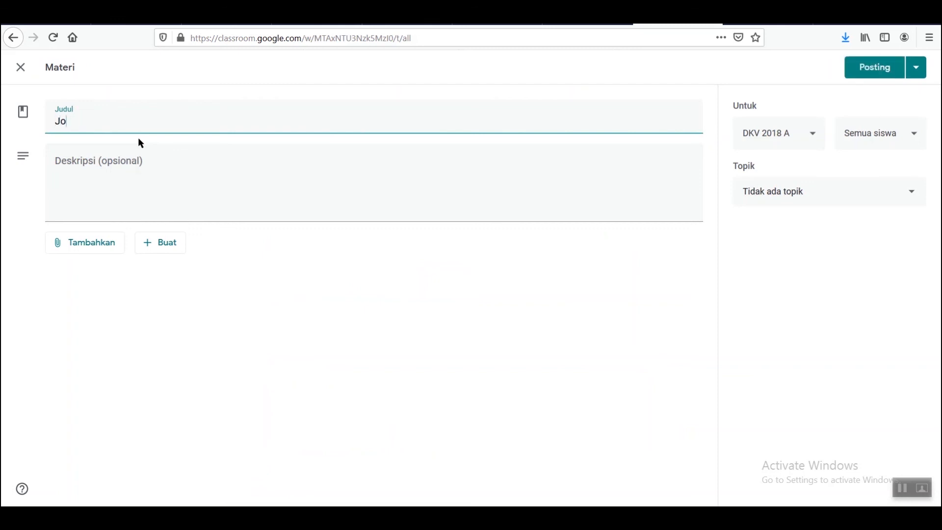
text(in Kelas Perkenalan)
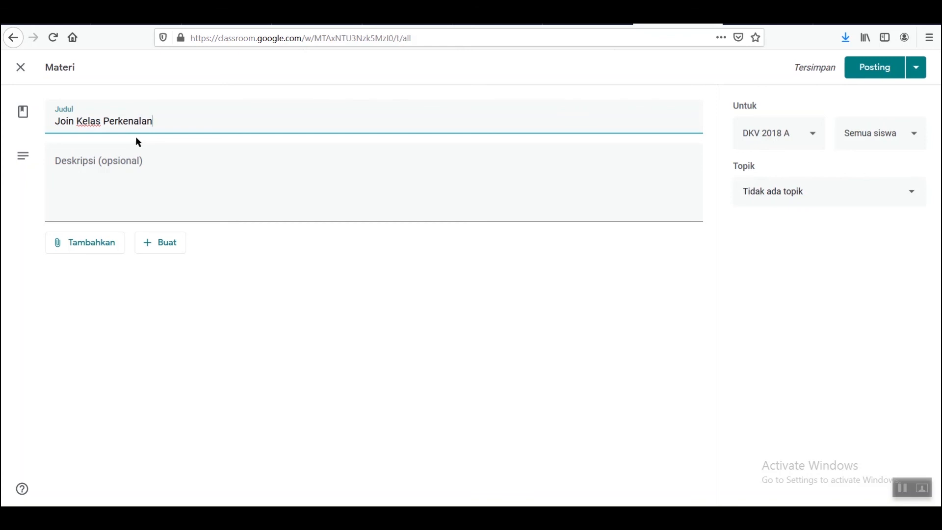
click(134, 163)
click(108, 252)
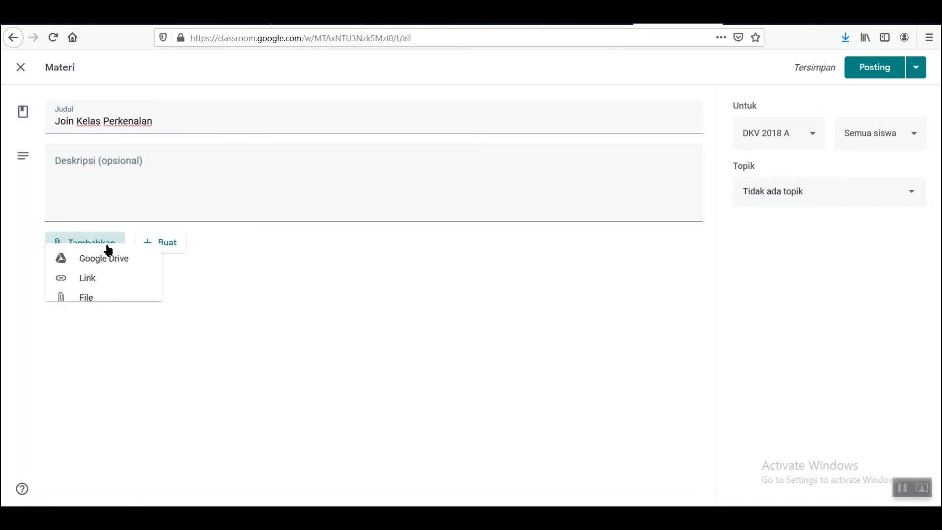
click(107, 289)
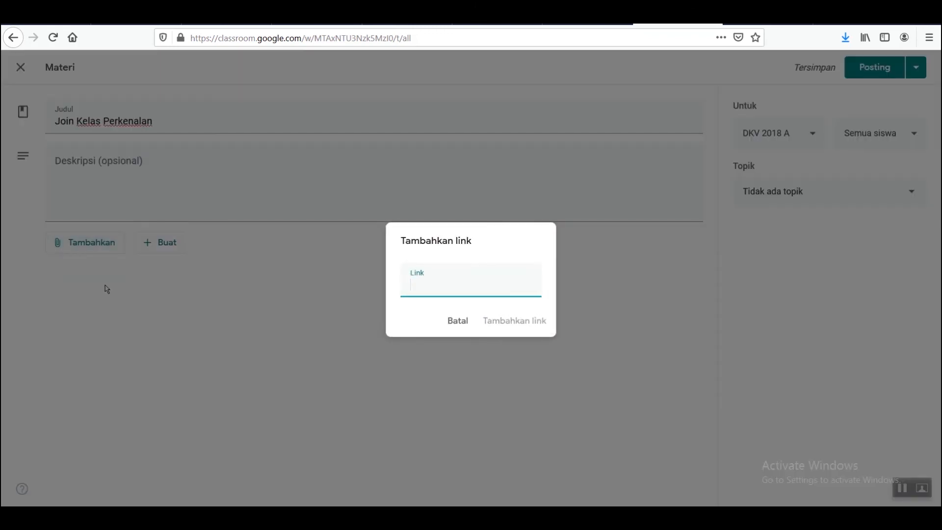
text(https://meet.google.com/tgo-fexr-ksq)
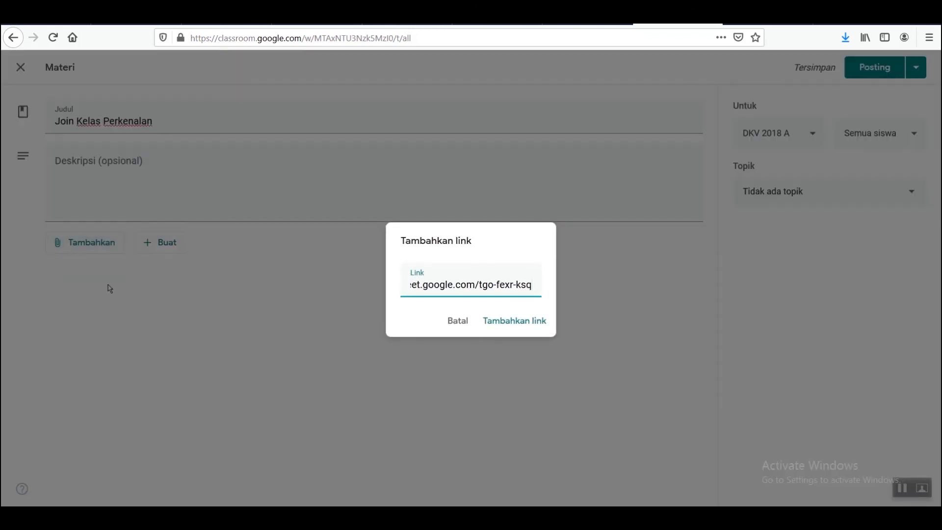
click(499, 325)
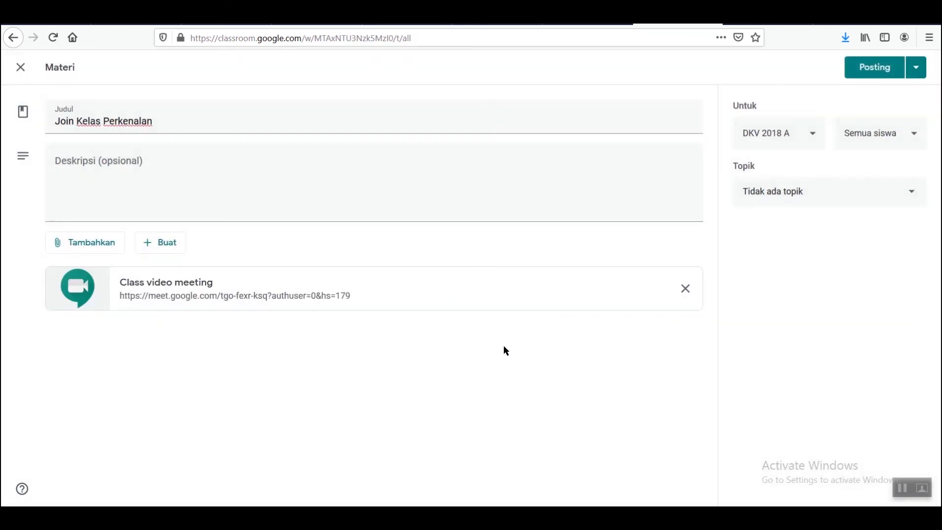
Post the material to DKV 2018 A for all students, without a topic.
click(839, 197)
click(839, 198)
click(888, 147)
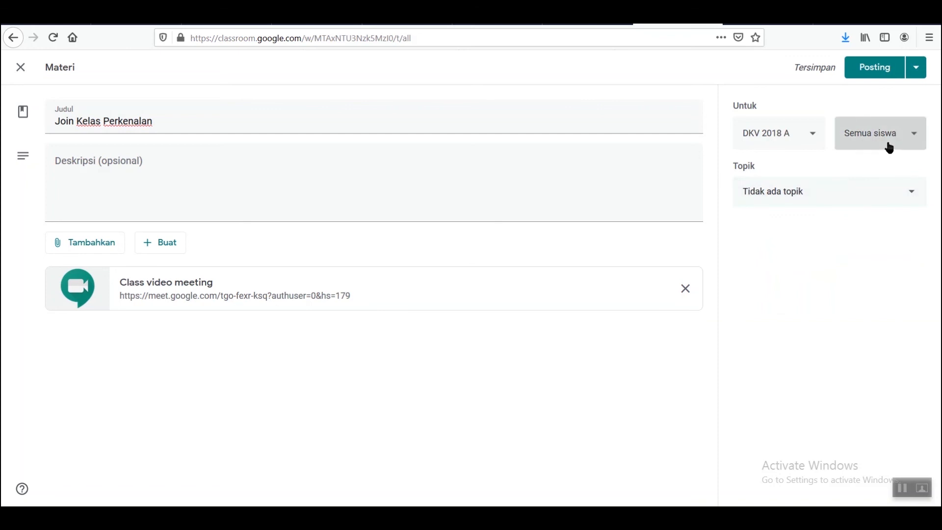
click(888, 146)
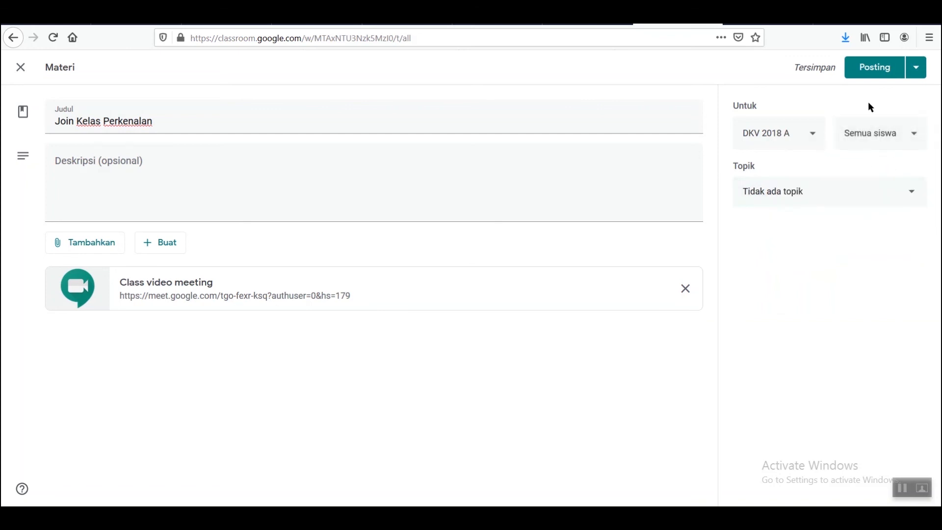
click(915, 145)
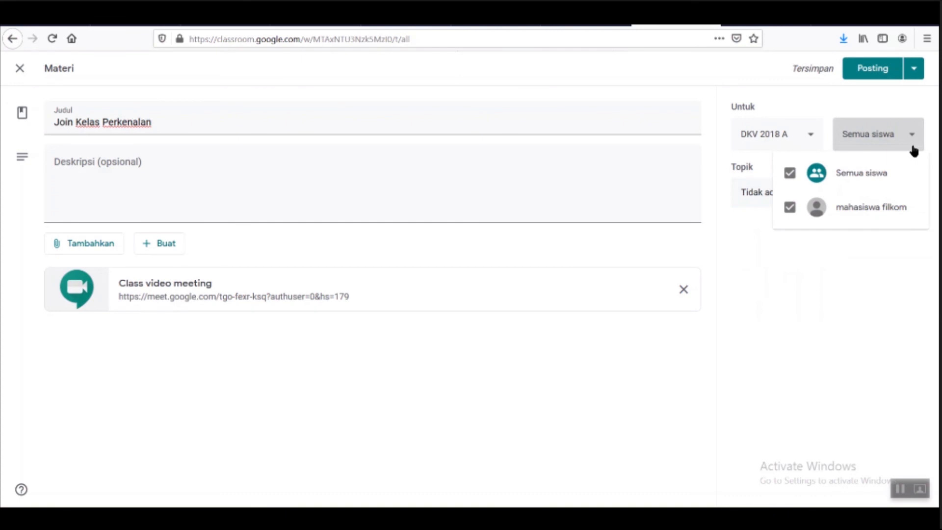
click(915, 147)
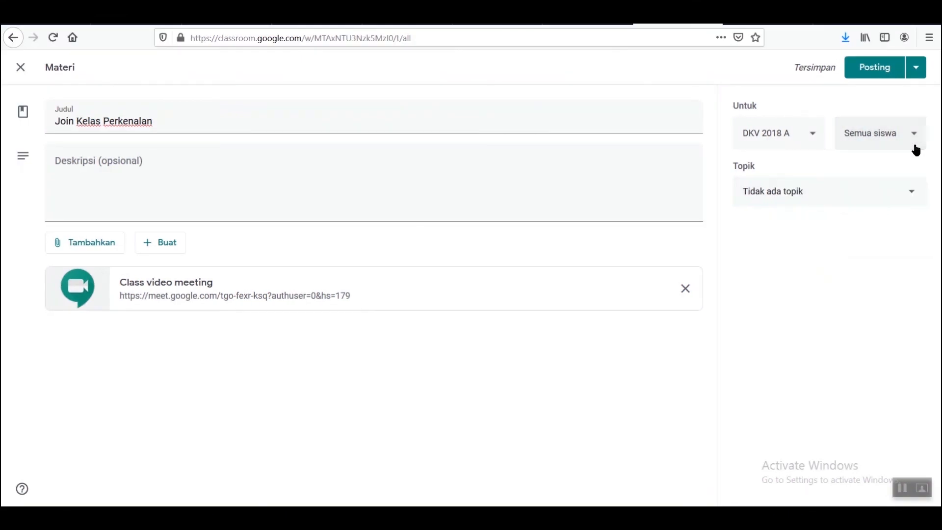
click(818, 141)
click(818, 139)
click(870, 74)
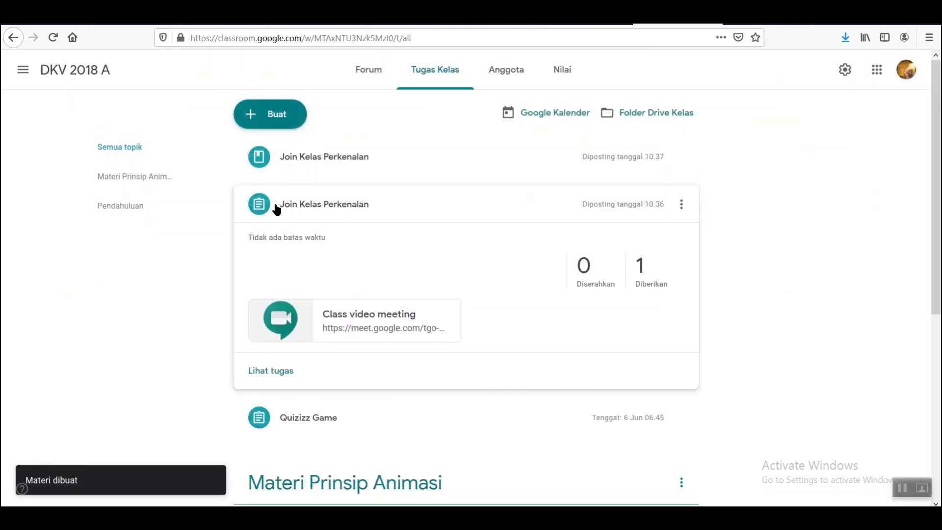
Collapse the assignment and expand the new material post to check it.
click(506, 209)
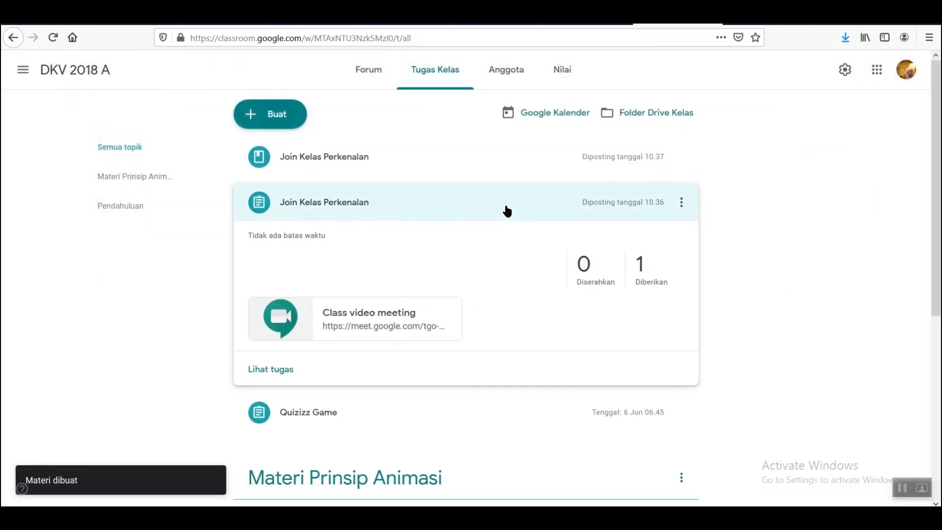
click(370, 167)
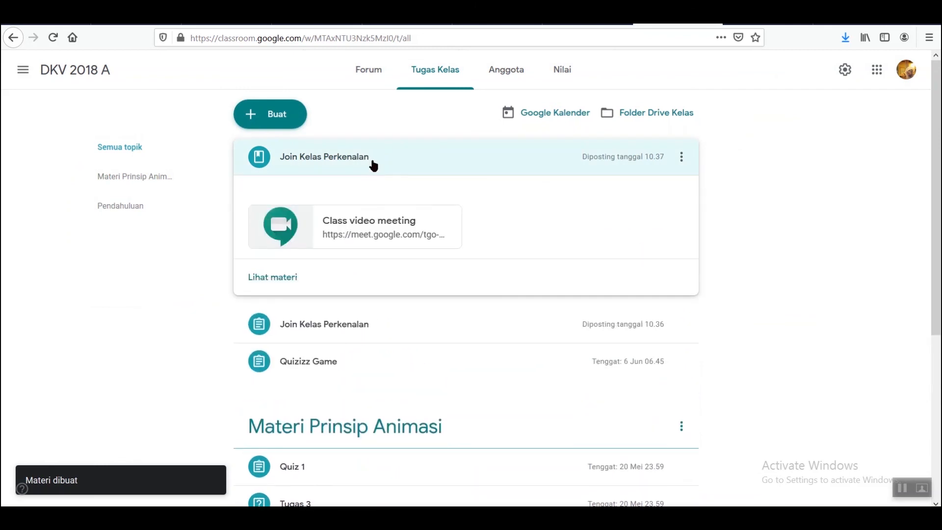
click(379, 169)
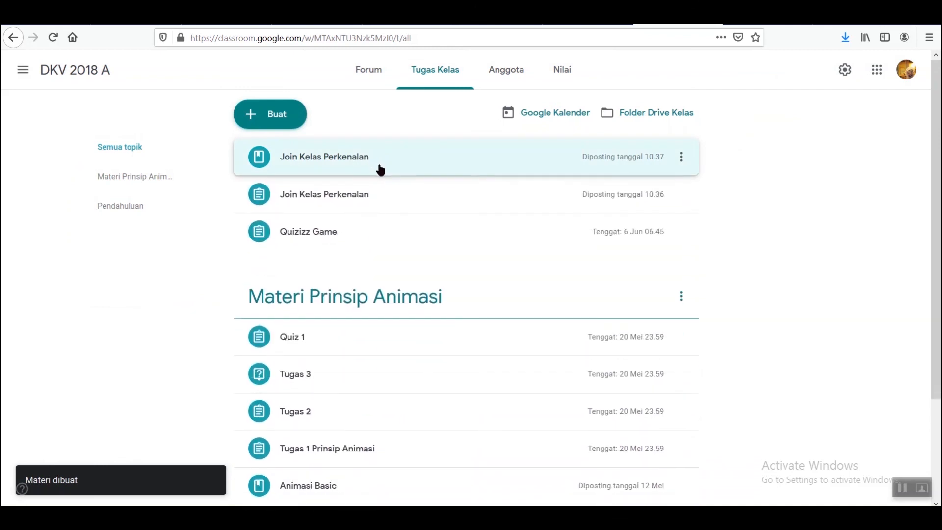